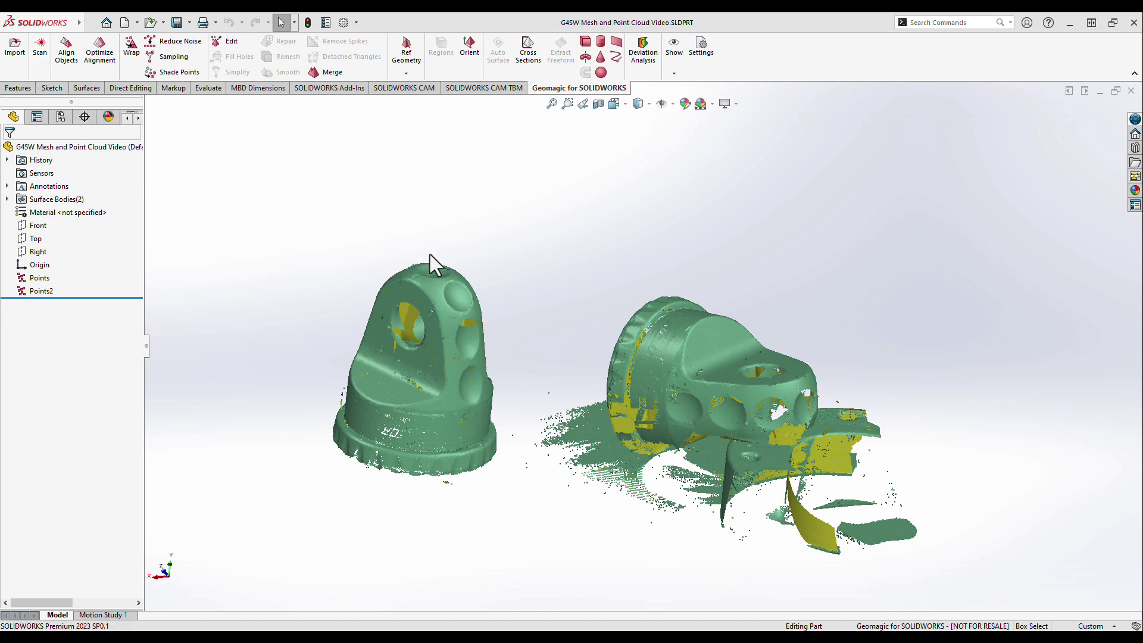
- Start editing the right scan Points2 alone and turn it to see the base plate edge-on
click(224, 44)
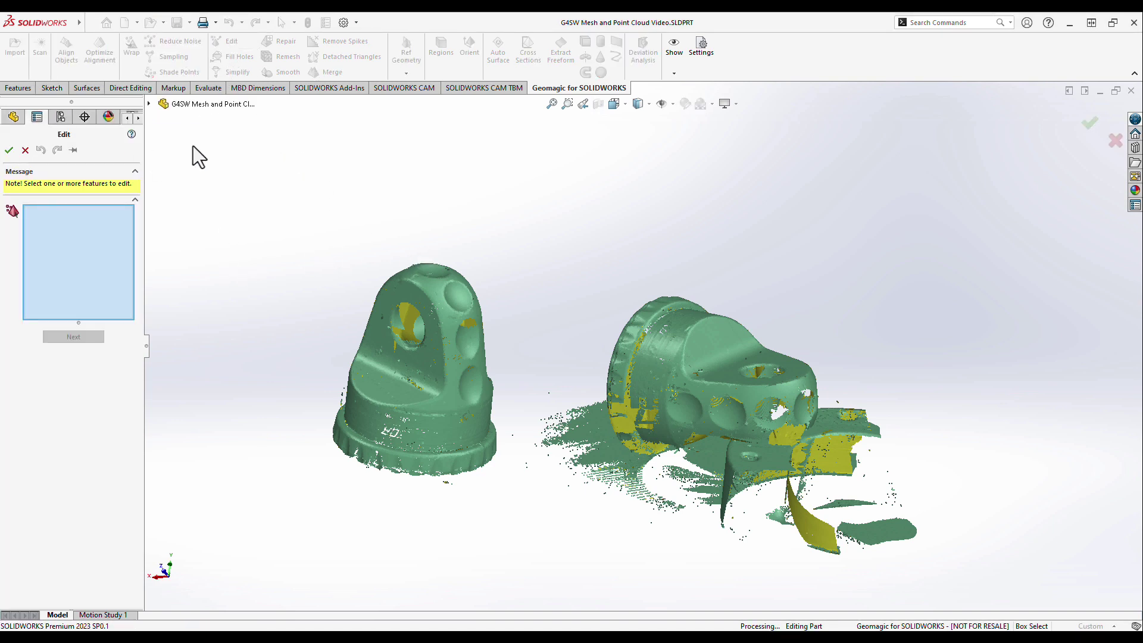
click(712, 351)
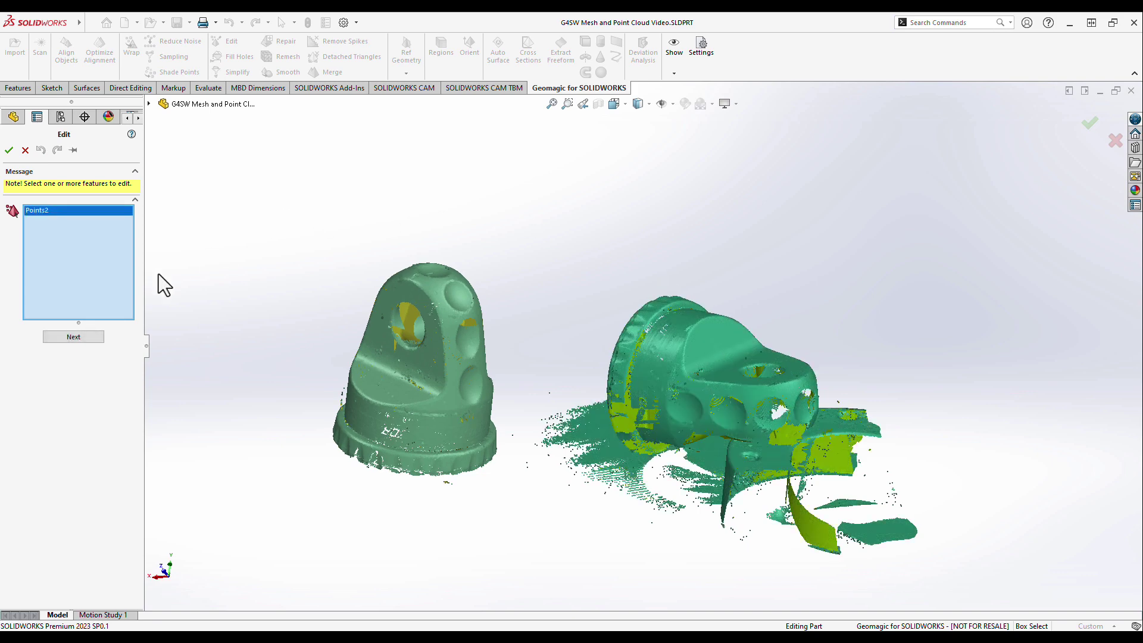
click(73, 337)
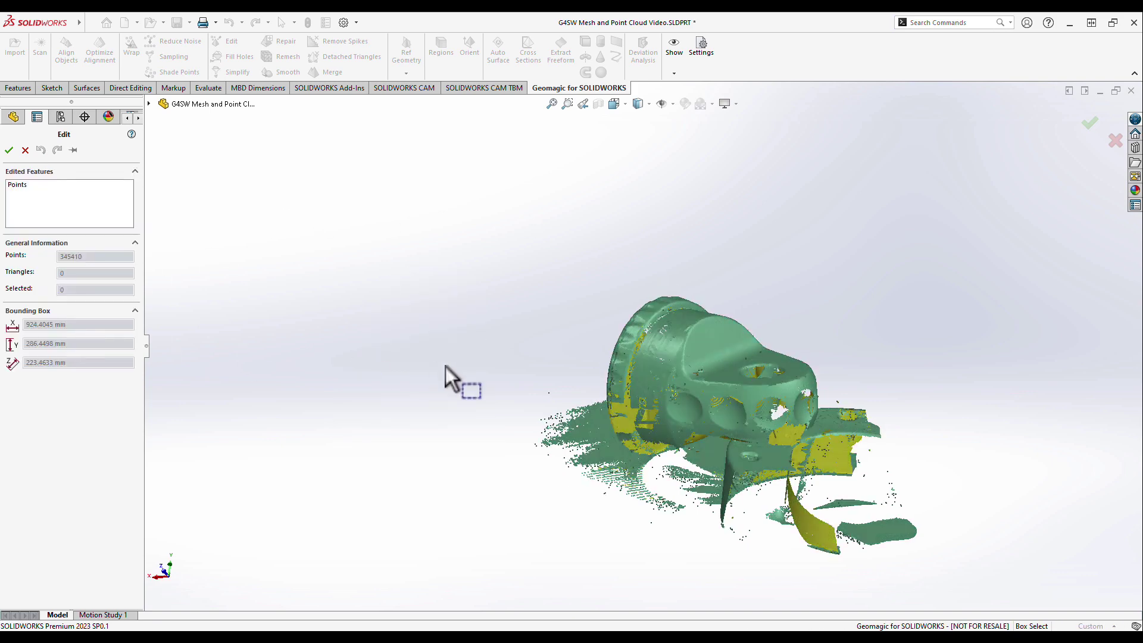
middle_drag(530, 316, 630, 421)
scroll(604, 402, down, 5)
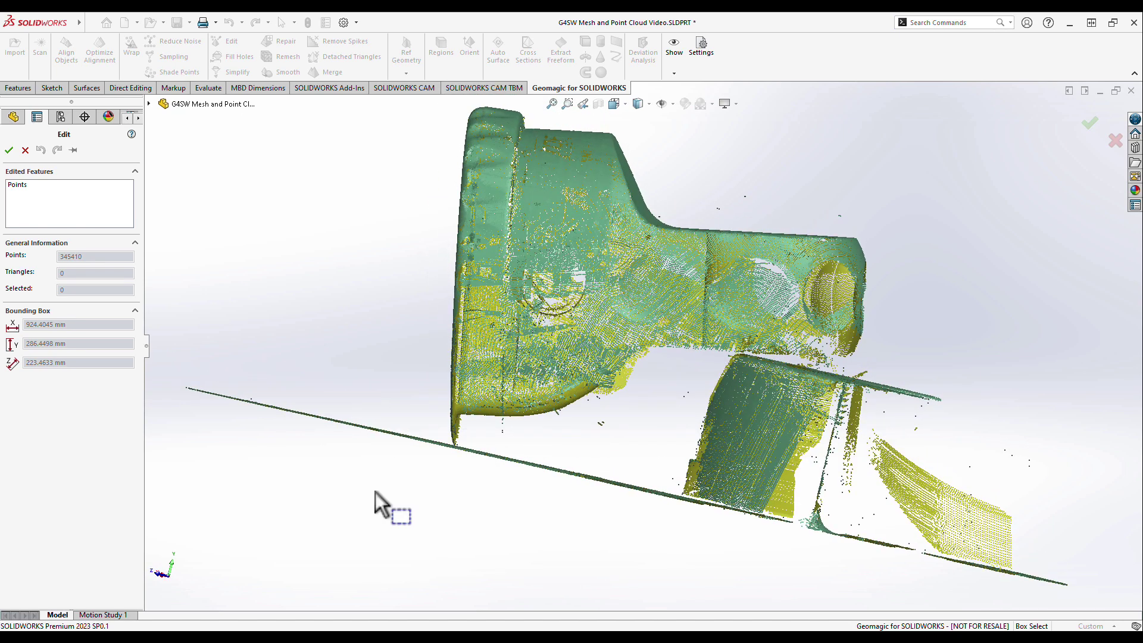
- Outline the flat base plate and debris under Points2 with a polyline selection
right_click(376, 493)
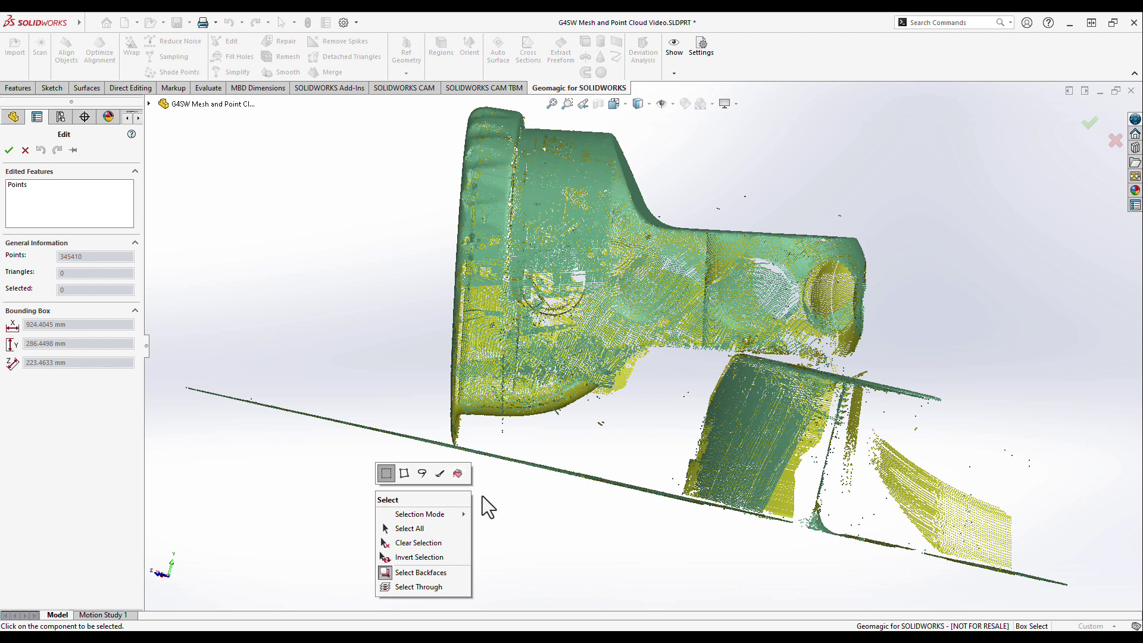
click(405, 473)
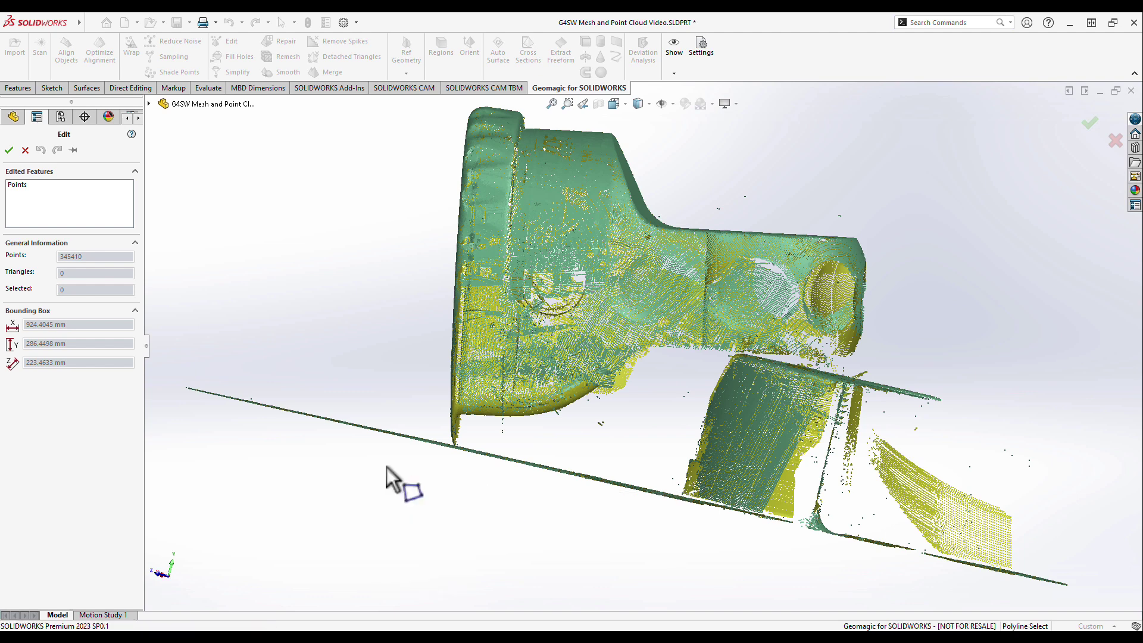
click(169, 374)
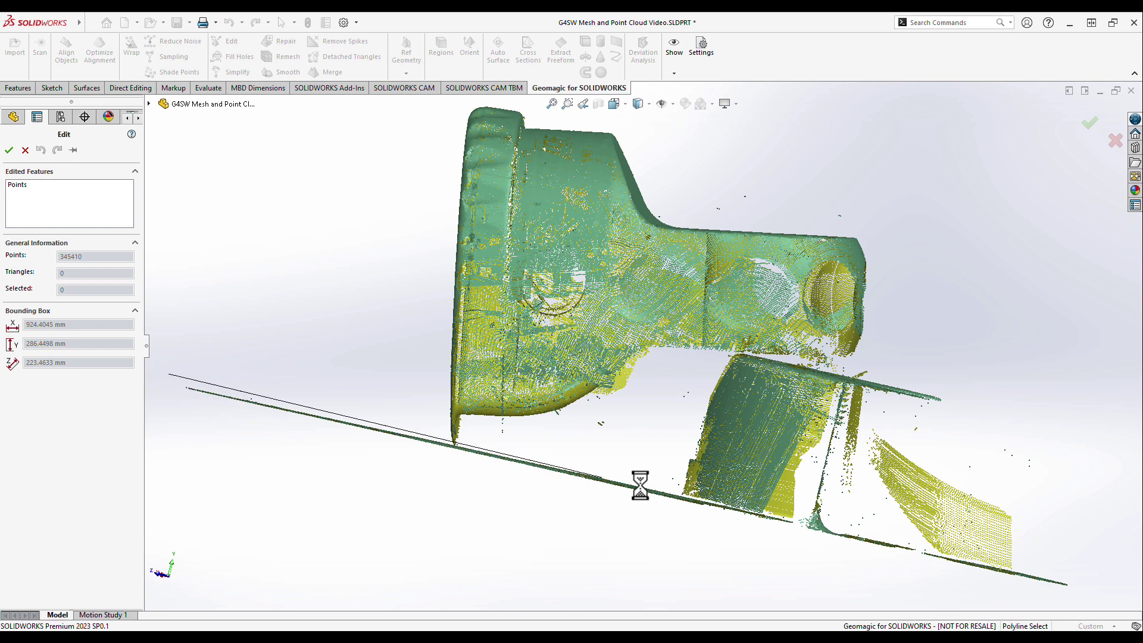
click(676, 491)
click(718, 357)
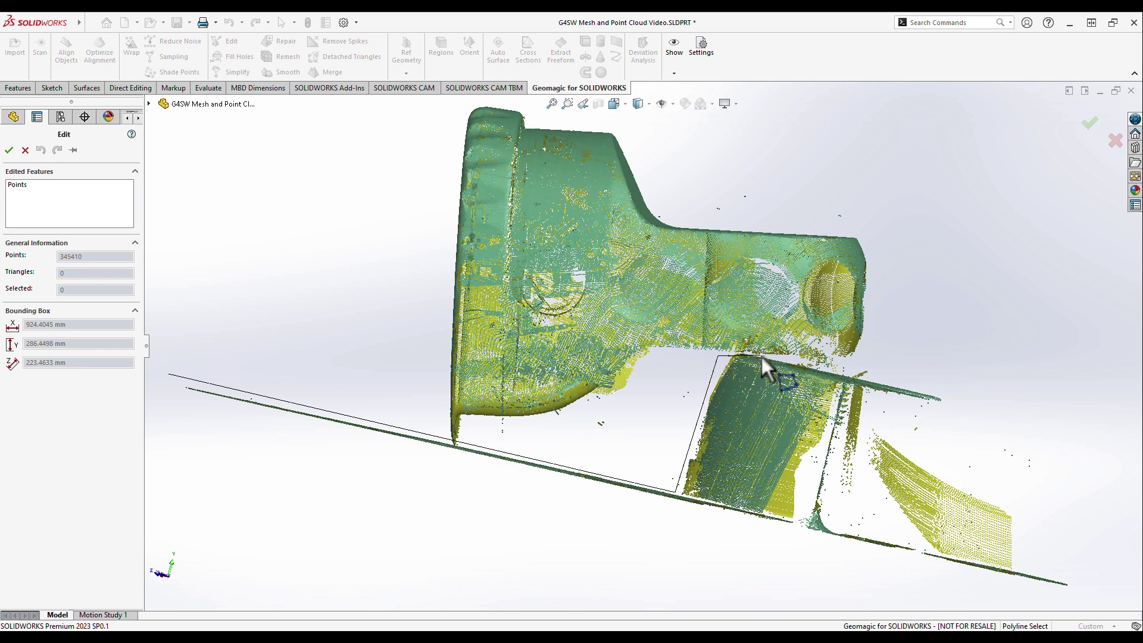
click(922, 381)
click(1109, 605)
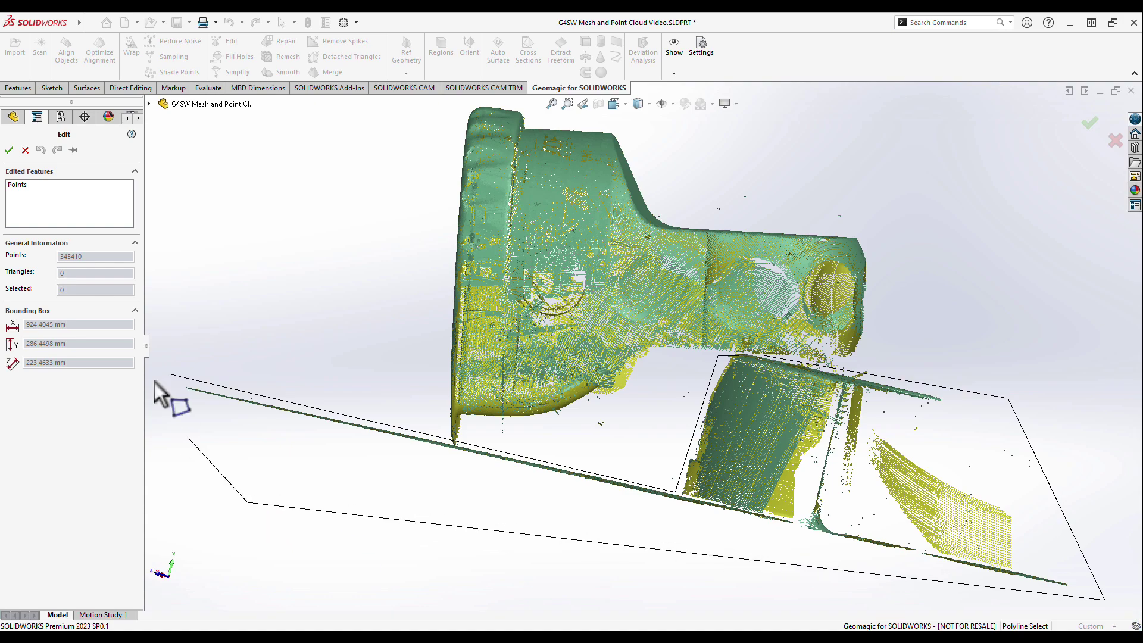
click(169, 376)
- Delete the selected base-plate points, leaving 178028 points, and accept the edit
middle_drag(438, 462, 551, 459)
key(Delete)
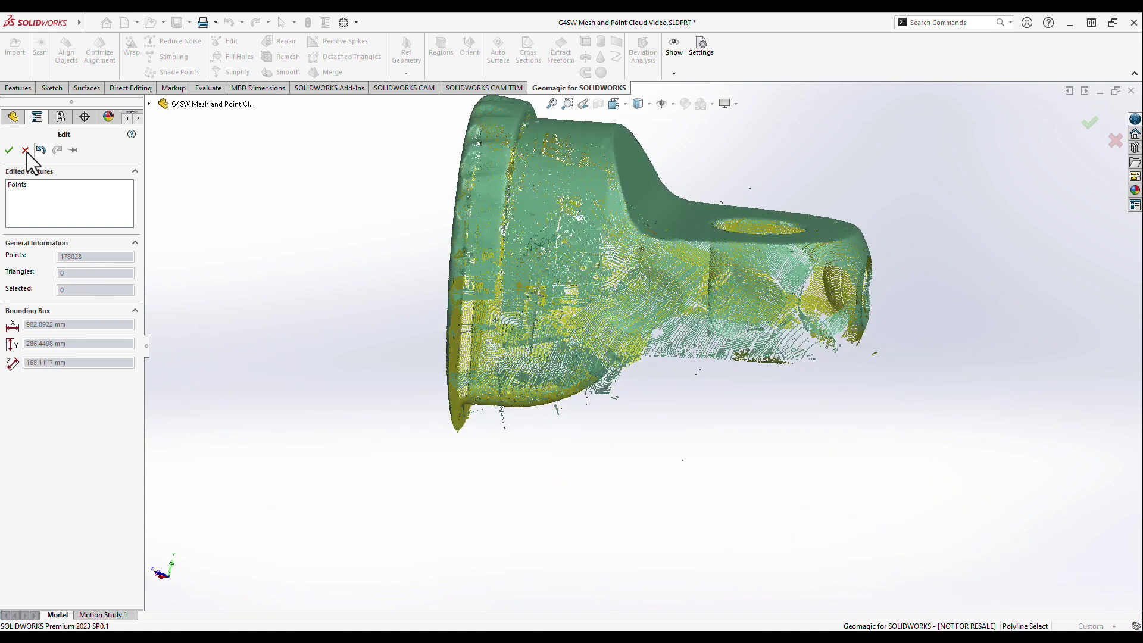
click(9, 150)
- Set up alignment with Points as reference, Points2 moving, and automatic separation turned off
key(f)
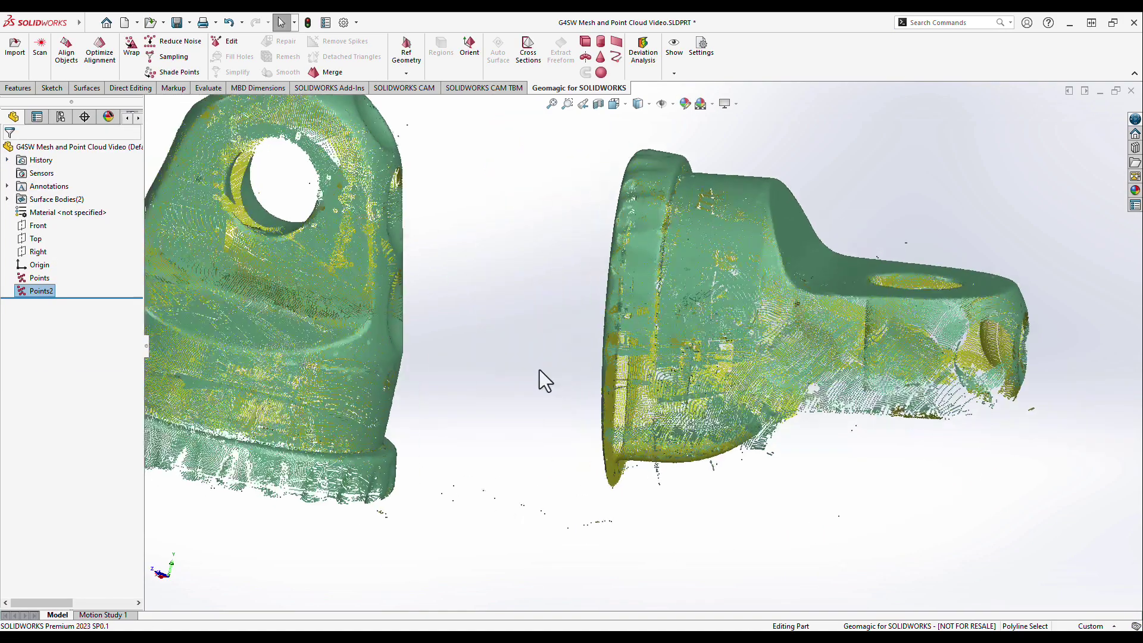
middle_drag(576, 401, 237, 256)
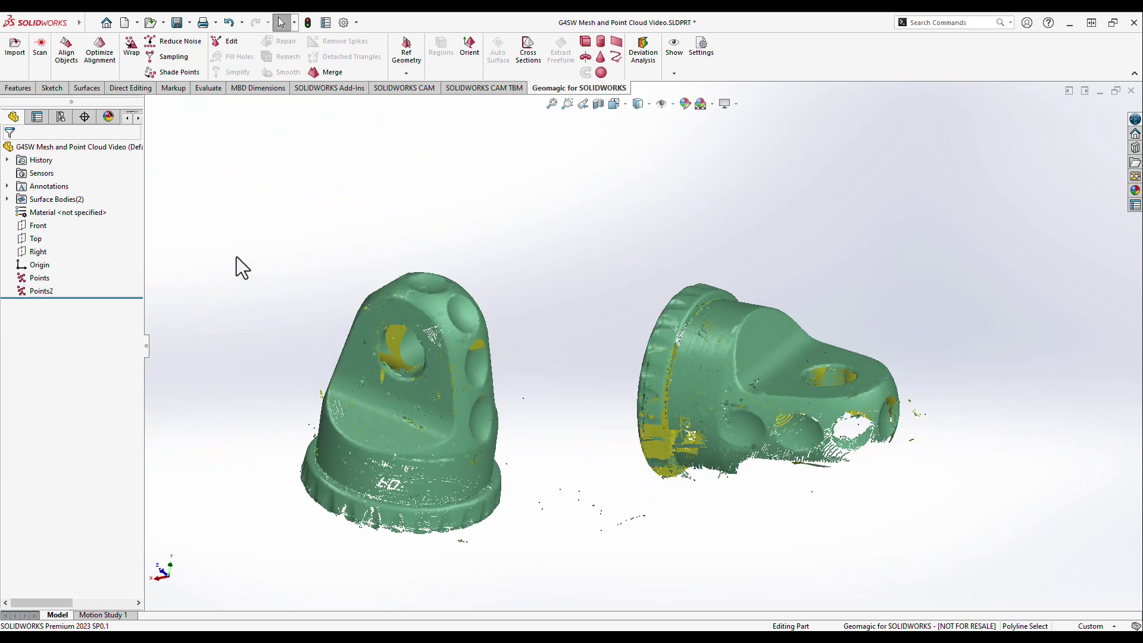
click(67, 52)
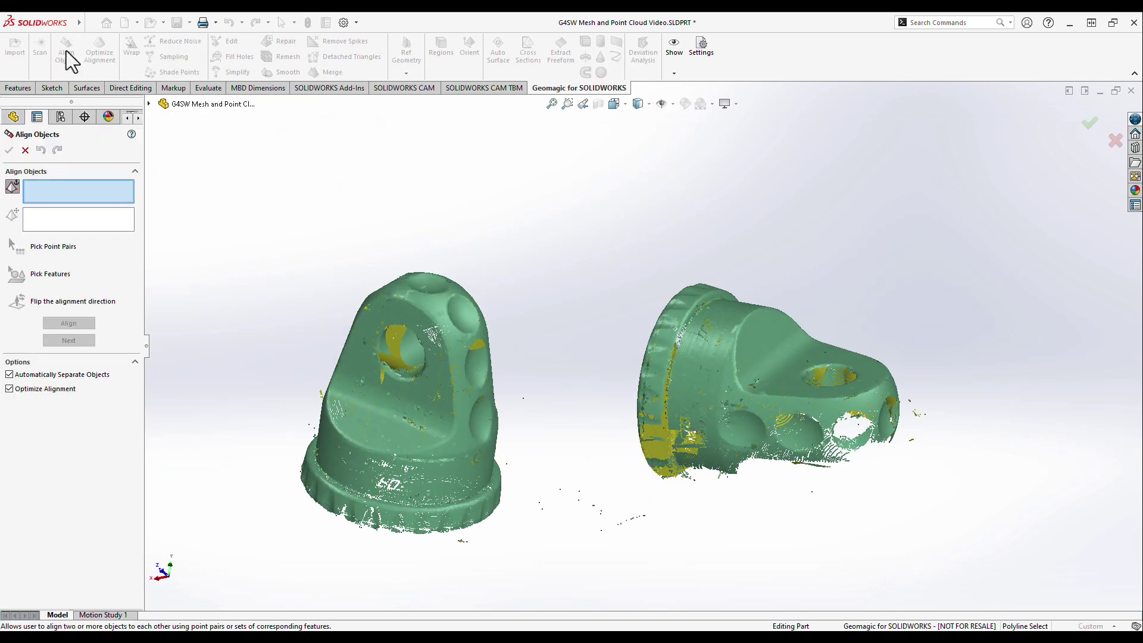
click(418, 297)
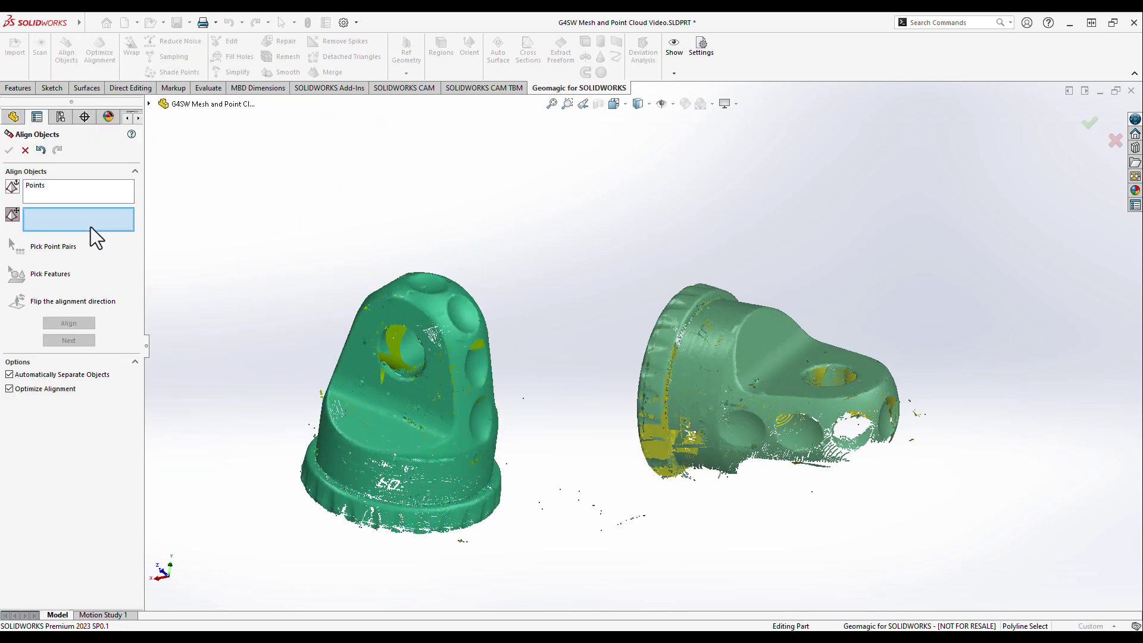
click(681, 315)
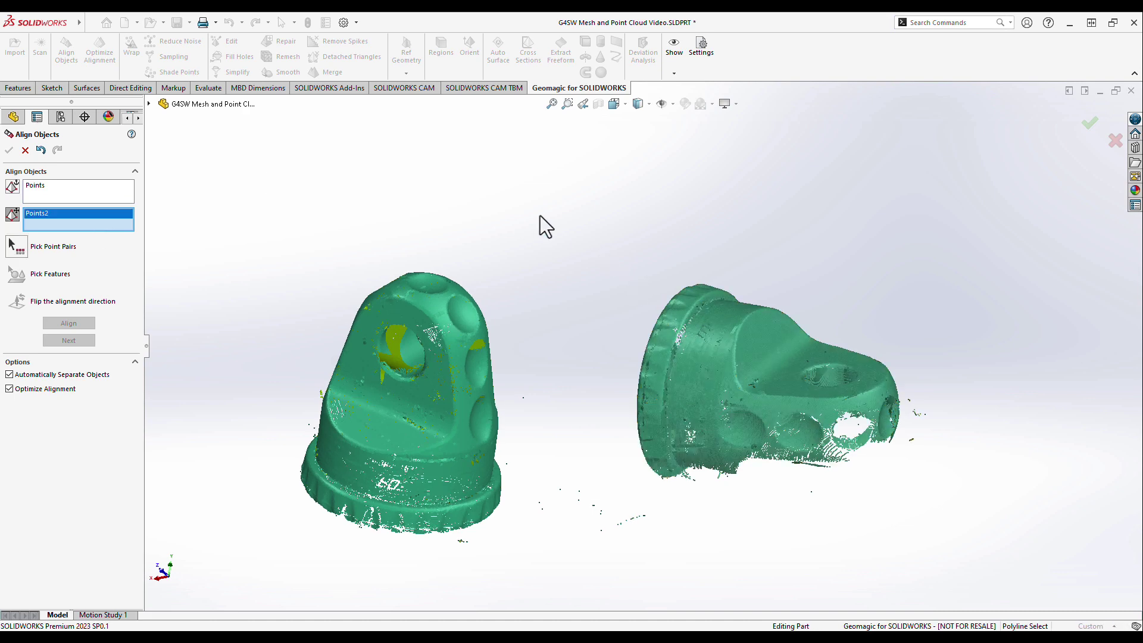
click(9, 375)
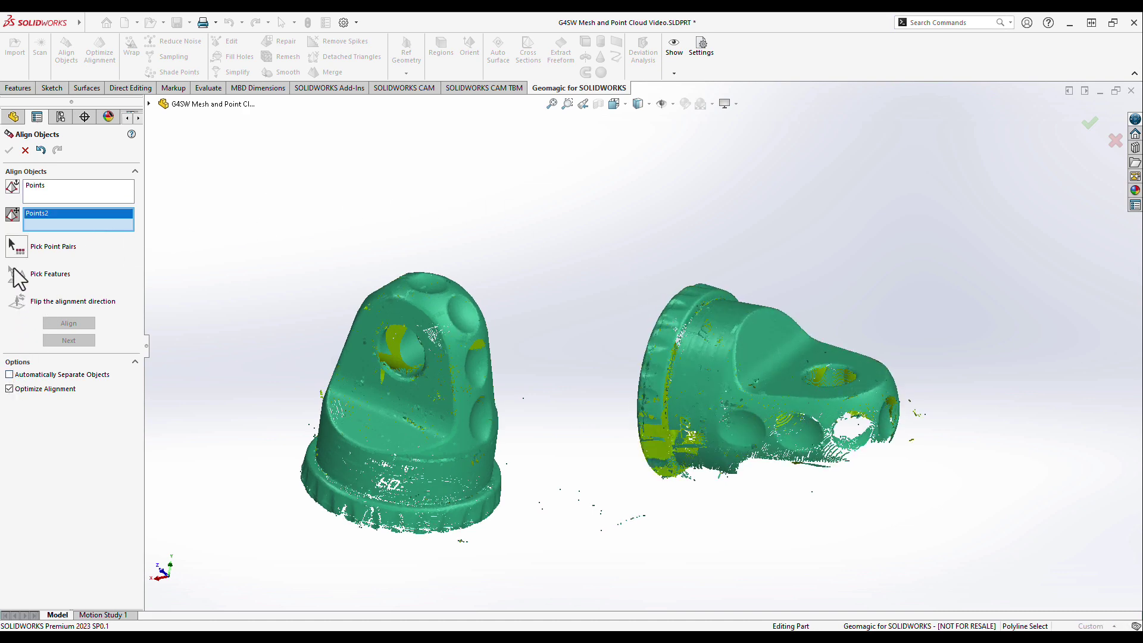
click(16, 246)
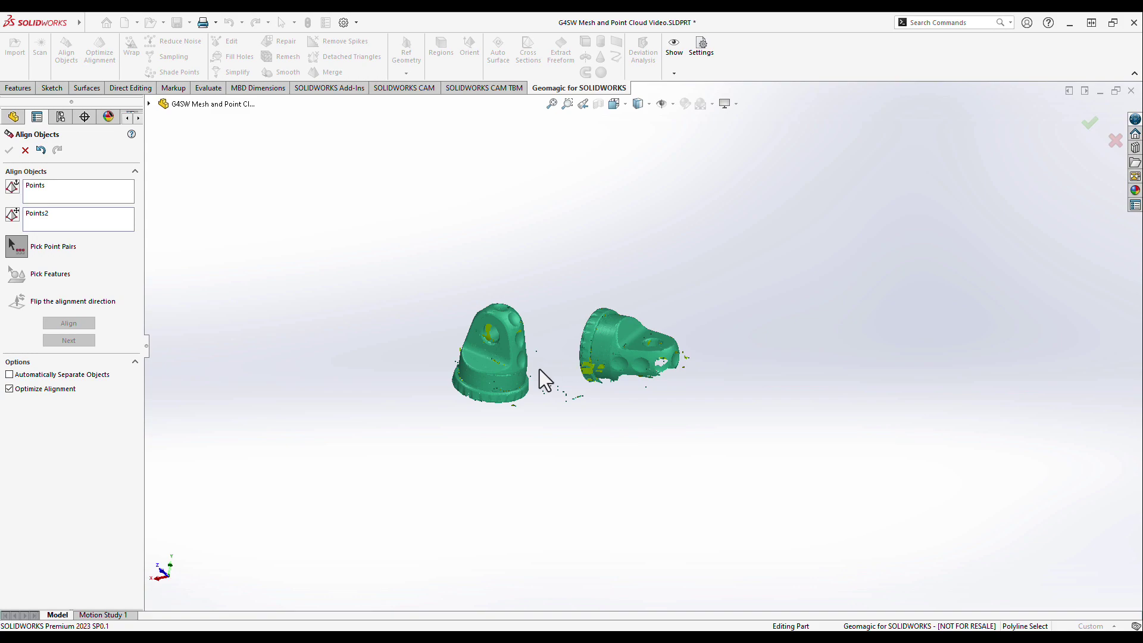
- Pick matching point pairs on the left and right scans
scroll(542, 366, down, 10)
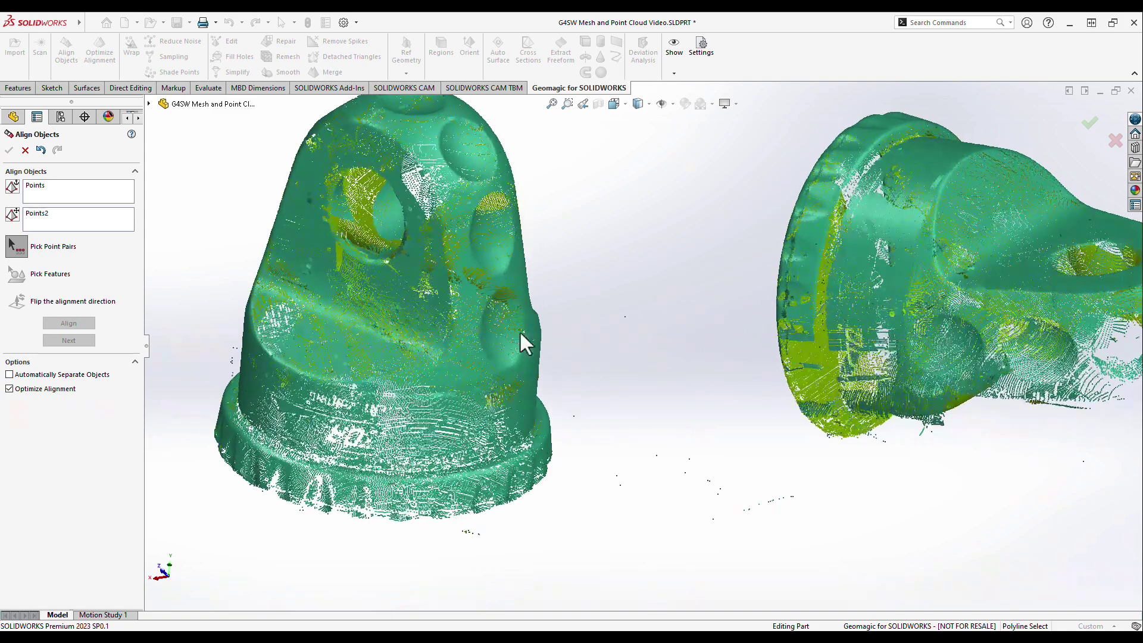
click(499, 335)
mouse_move(566, 281)
middle_down()
mouse_move(566, 294)
mouse_move(418, 128)
middle_up()
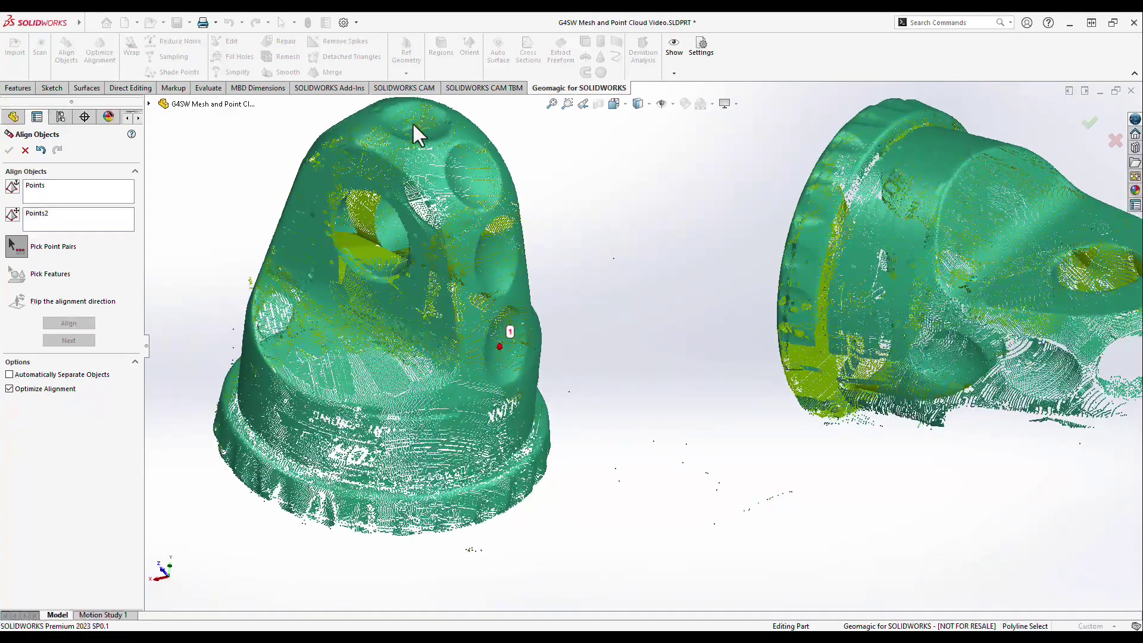
click(413, 127)
mouse_move(606, 245)
middle_down()
mouse_move(660, 275)
mouse_move(475, 301)
middle_up()
middle_drag(602, 362, 797, 398)
- Align Points2 onto Points from the three picked point pairs and accept
click(89, 326)
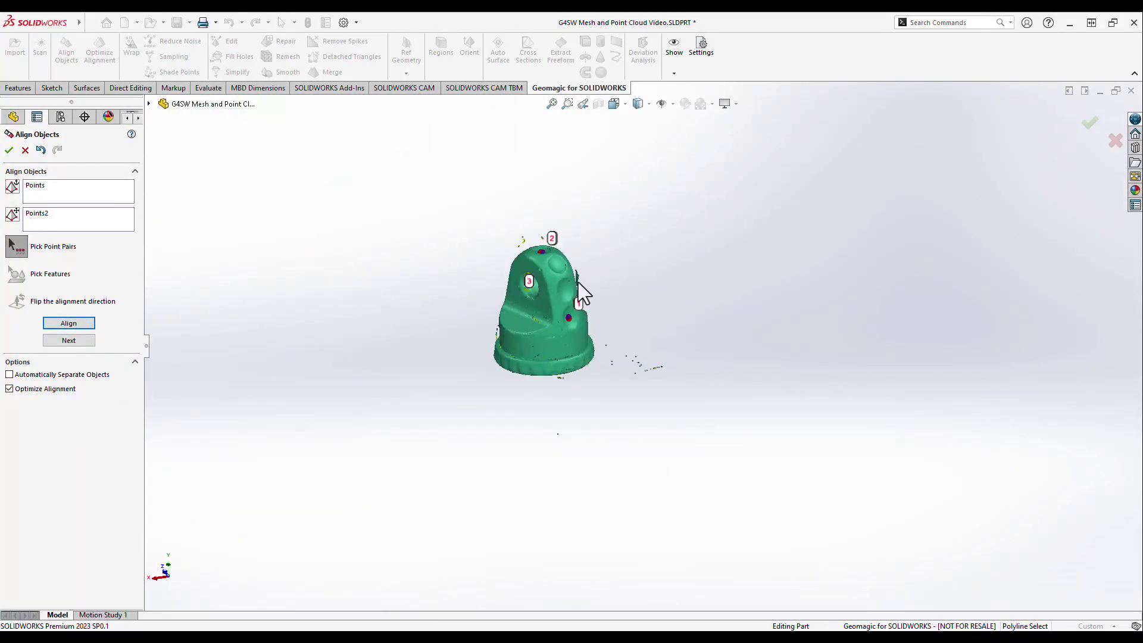
scroll(653, 351, down, 5)
click(8, 150)
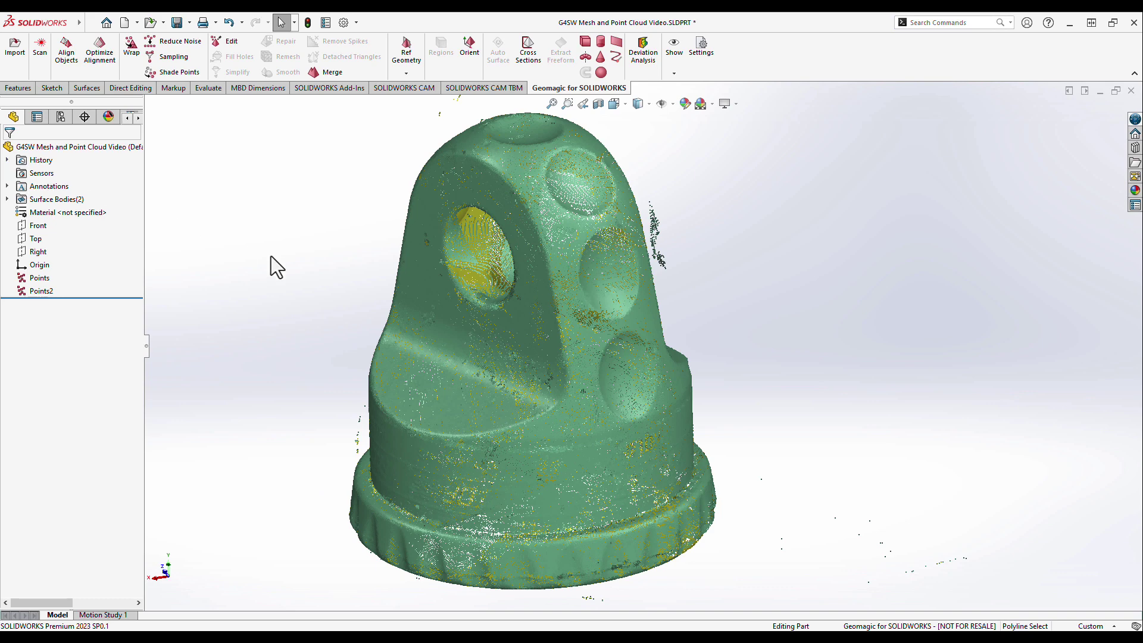
- Wrap Points and Points2 into one mesh limited to 500000 triangles
click(328, 72)
click(194, 234)
click(196, 248)
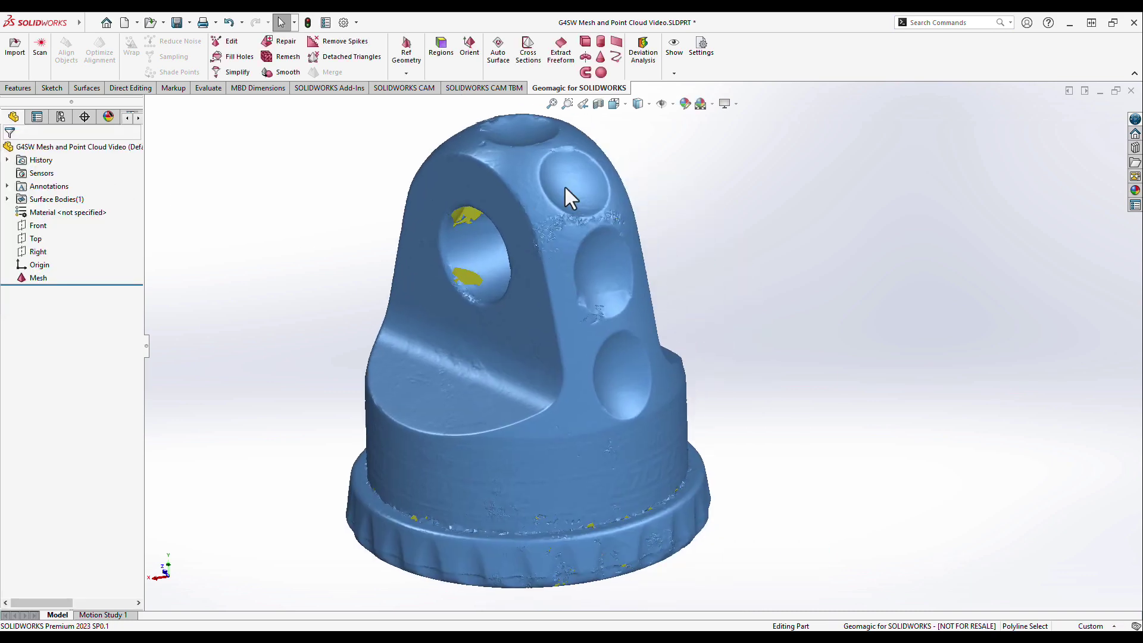
- Show the mesh edges to inspect the through-hole, then hide them again
click(674, 73)
click(690, 103)
mouse_move(676, 249)
middle_down()
mouse_move(706, 228)
mouse_move(681, 261)
mouse_move(678, 250)
middle_up()
click(669, 71)
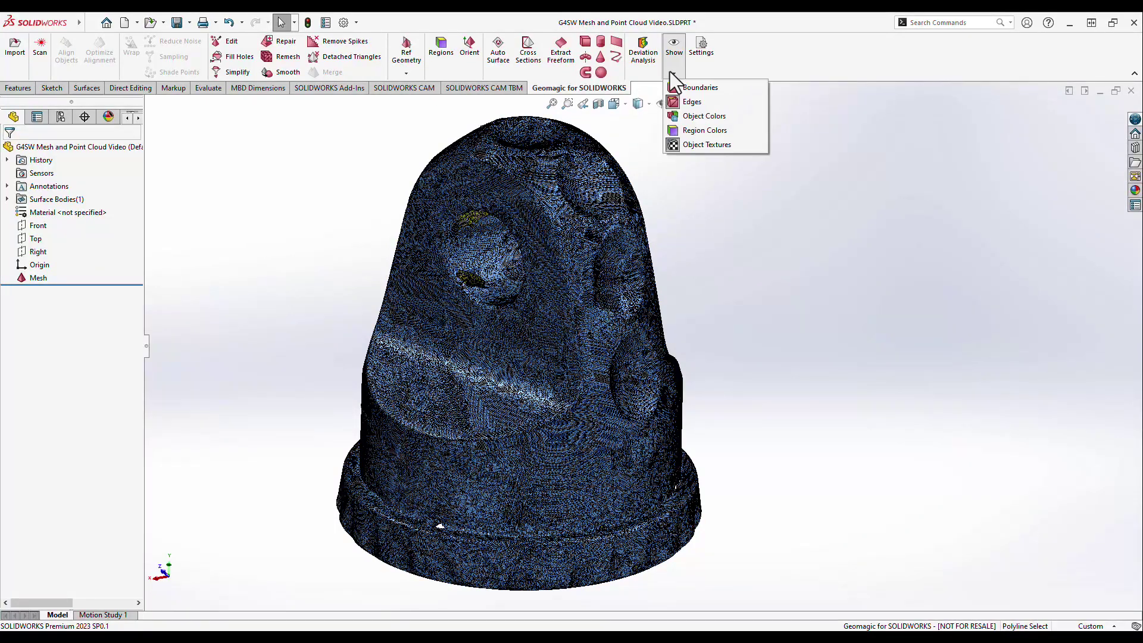
click(692, 103)
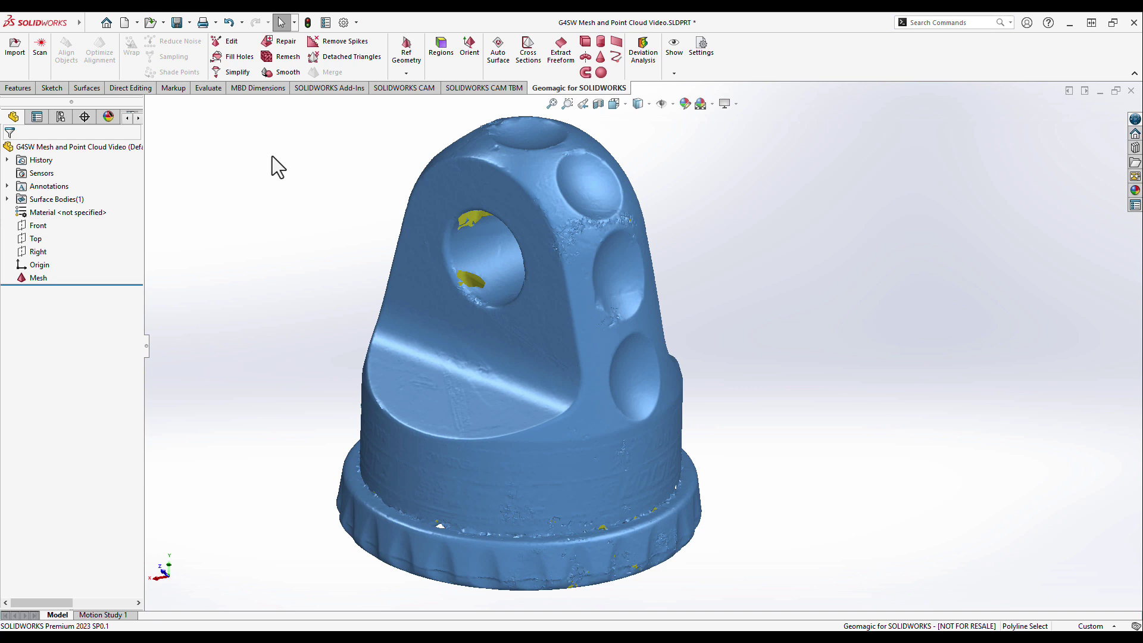
- Diagnose the mesh for intersections, spikes, small holes, tunnels and stray components, preview, and apply the repair
click(281, 41)
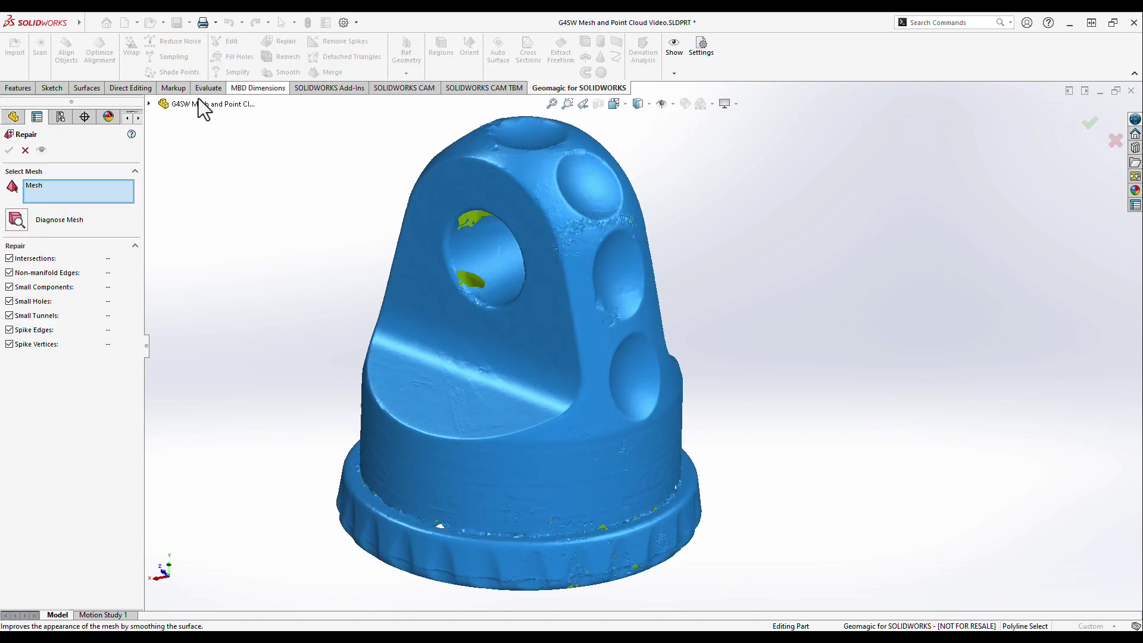
click(17, 219)
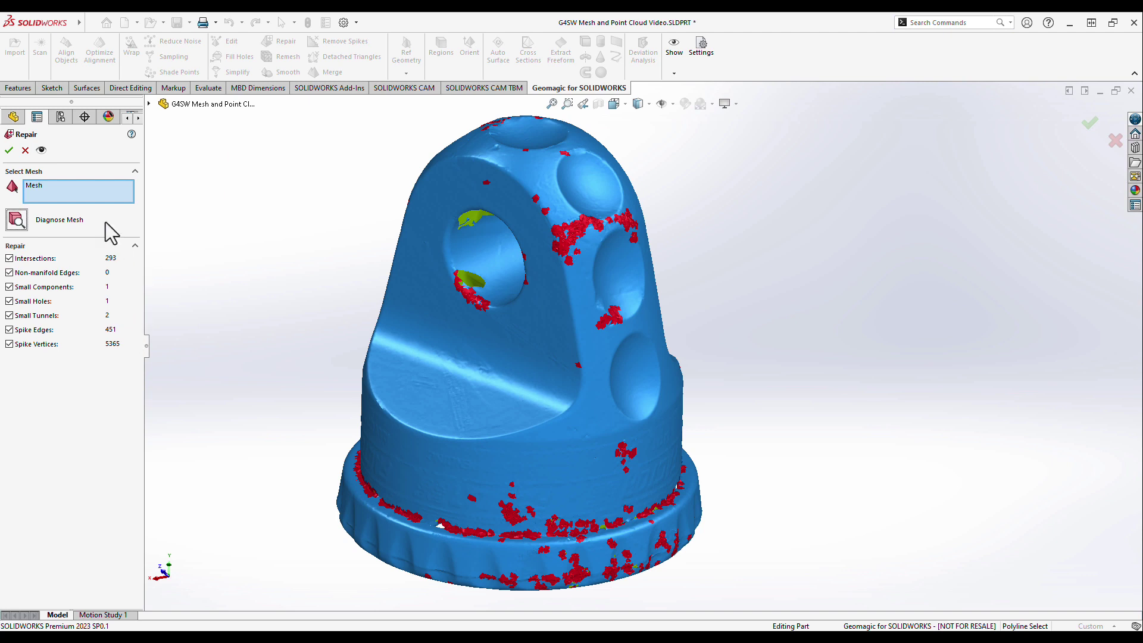
click(41, 151)
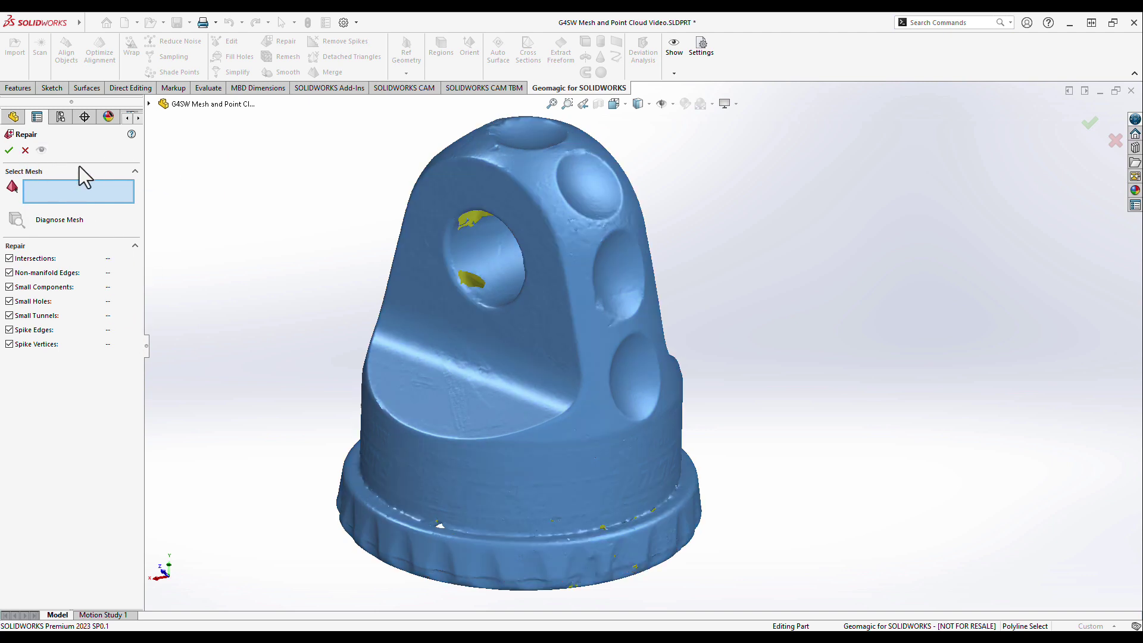
click(9, 151)
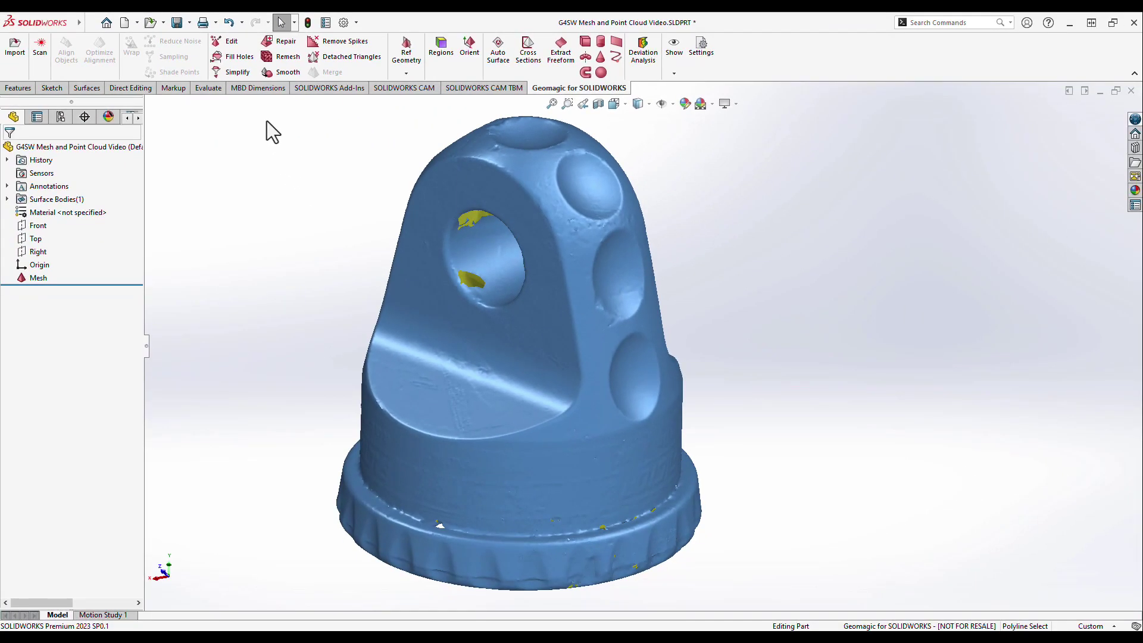
- Fill the lower gap inside the through-hole, leaving the upper patch open
click(238, 58)
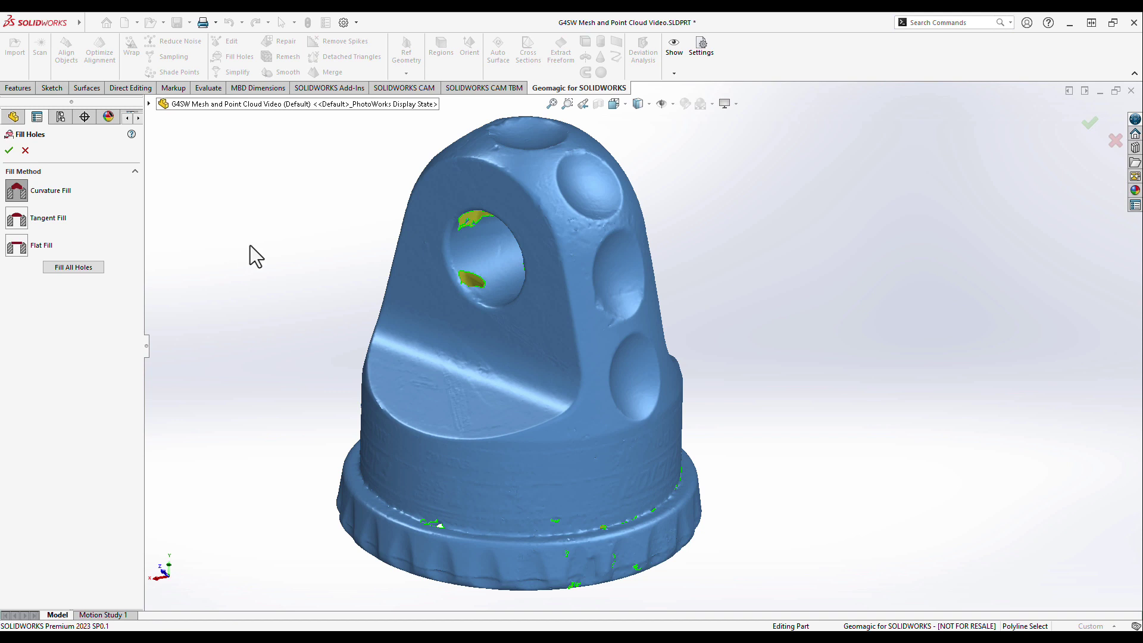
scroll(266, 306, down, 8)
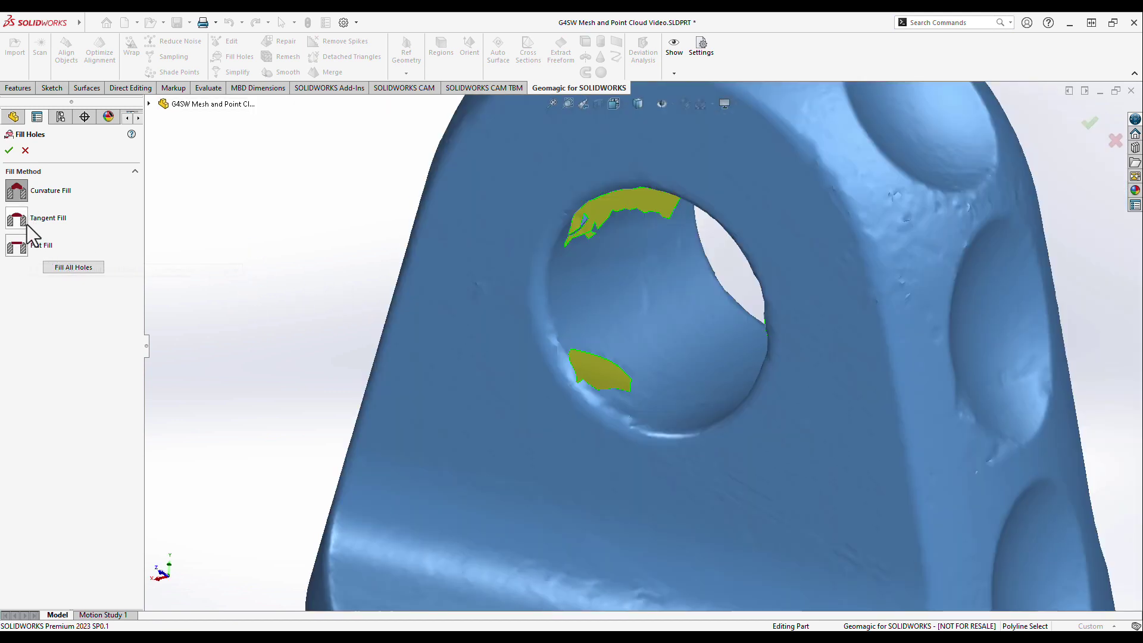
click(612, 387)
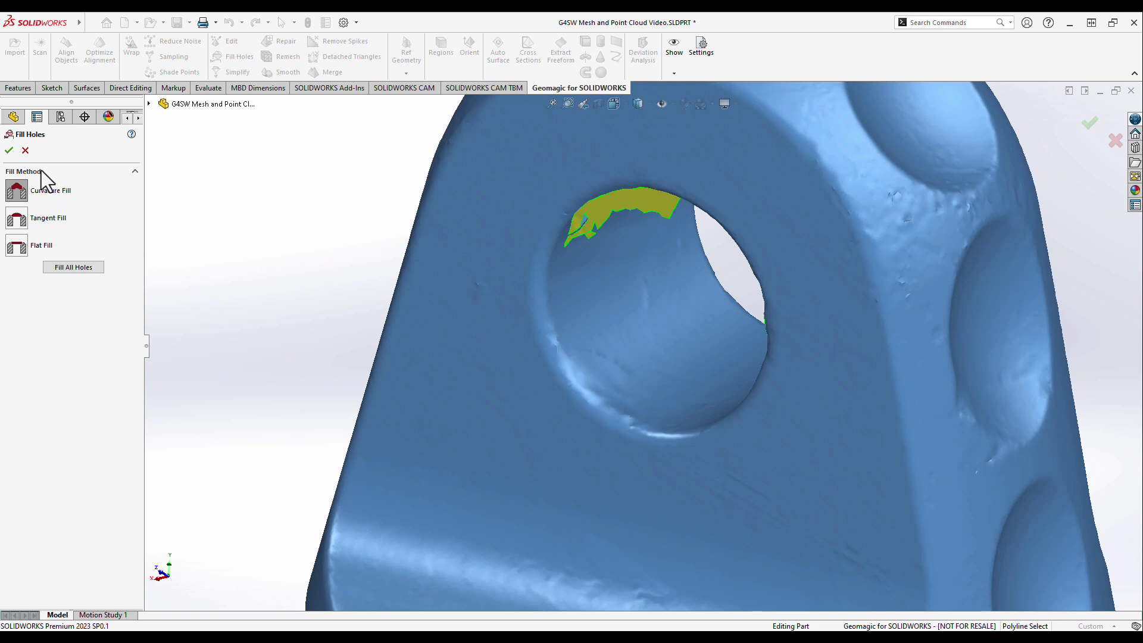
click(9, 151)
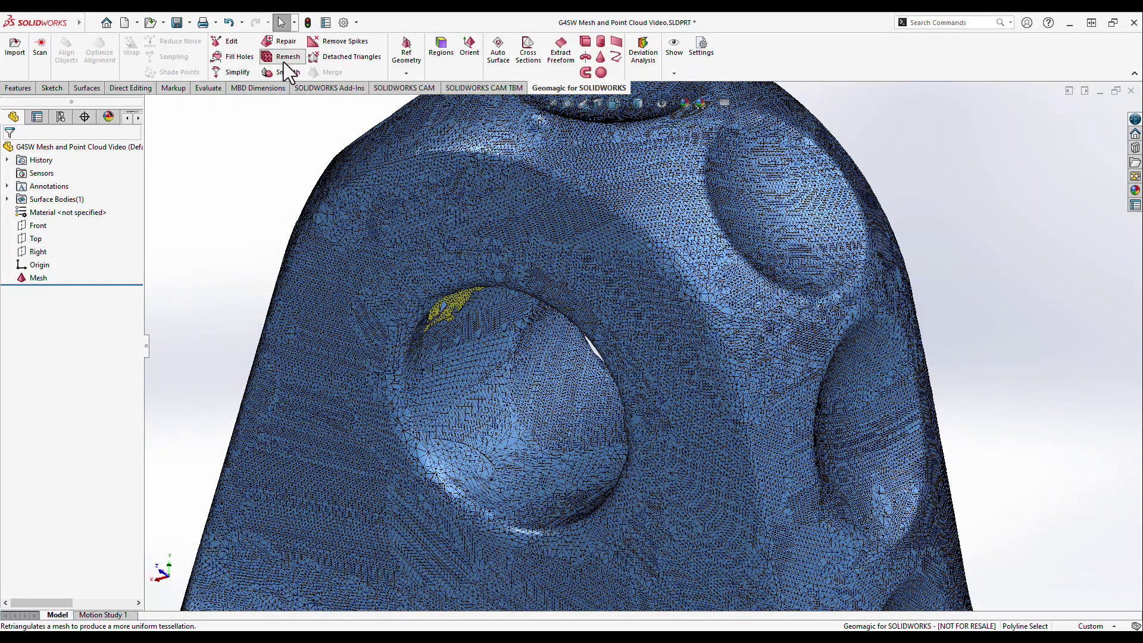
- Remesh the mesh with sharp edges preserved at 45°, previewing and inspecting before applying
click(283, 62)
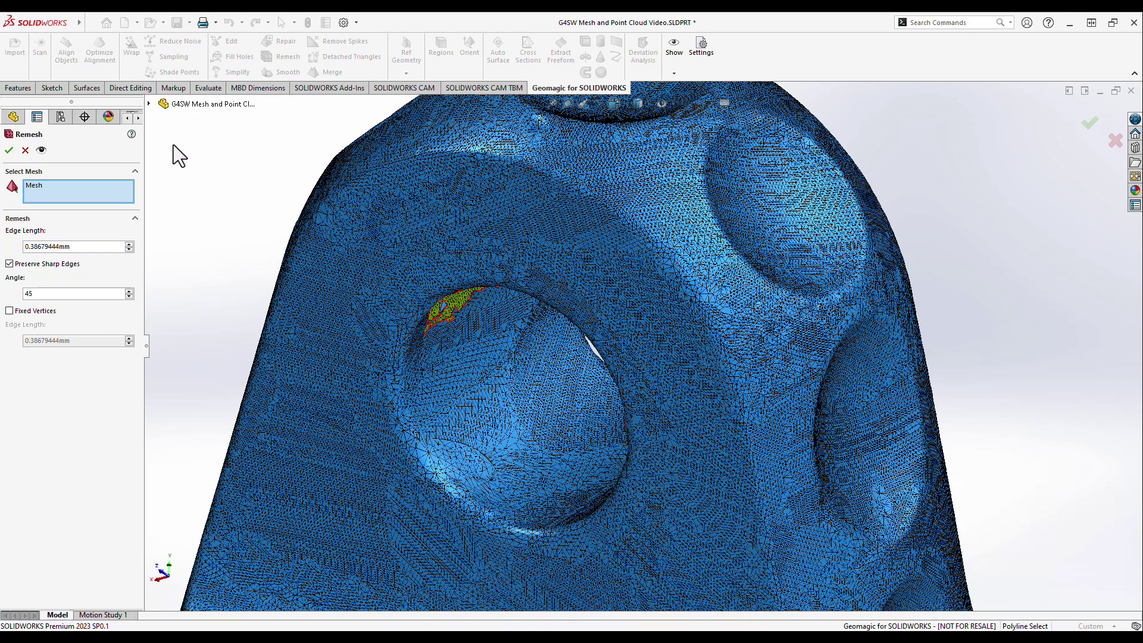
click(41, 150)
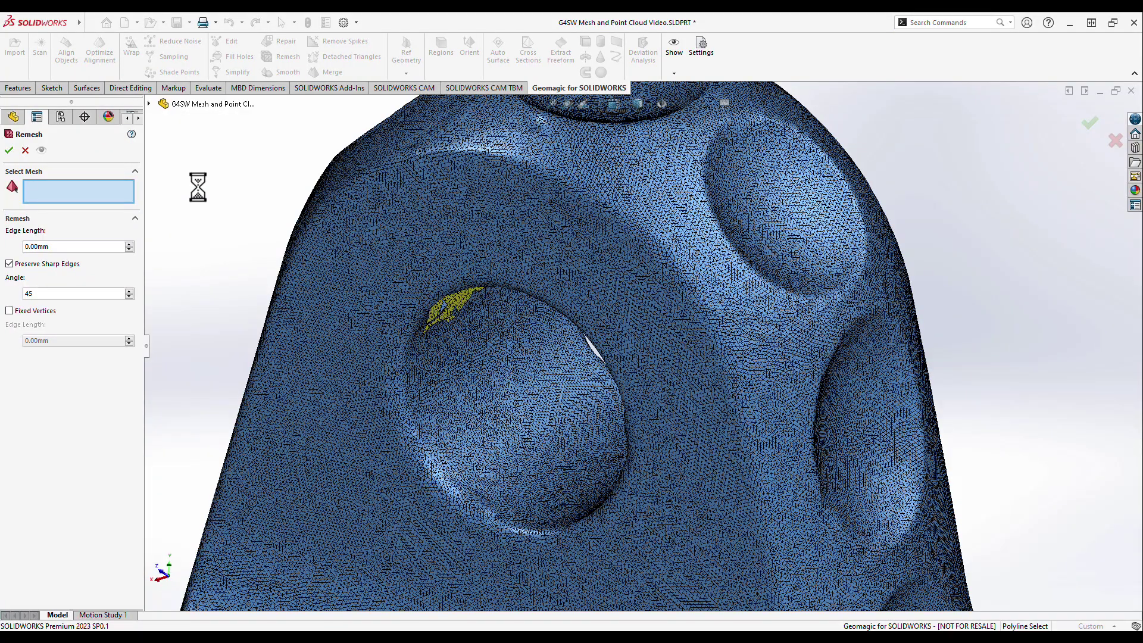
mouse_move(237, 192)
middle_down()
mouse_move(266, 146)
mouse_move(226, 184)
middle_up()
click(12, 150)
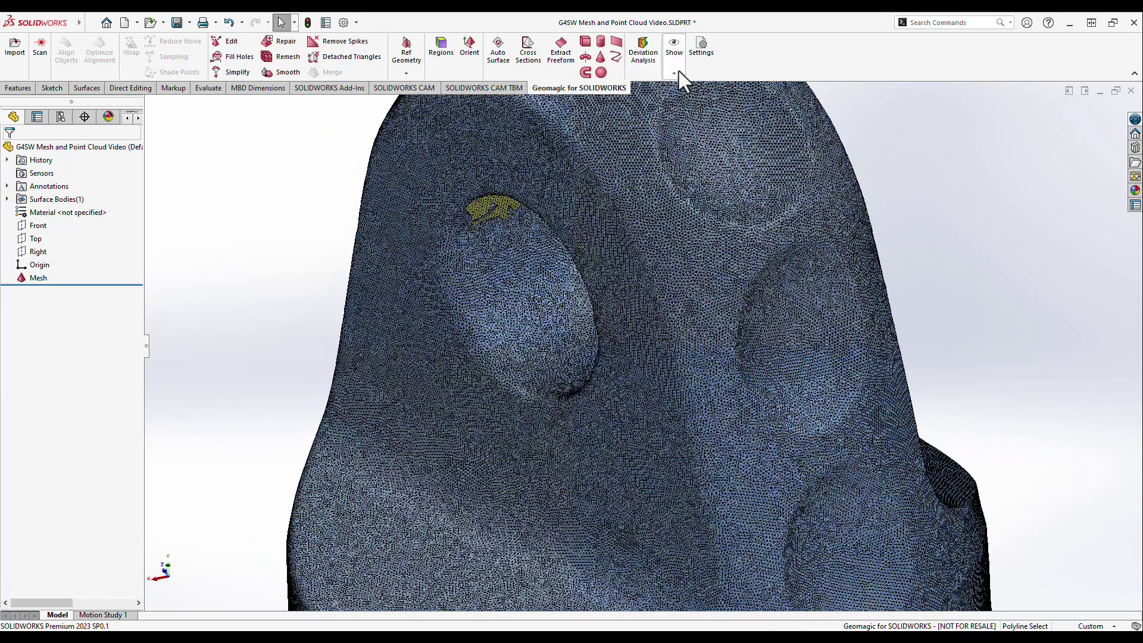
click(675, 73)
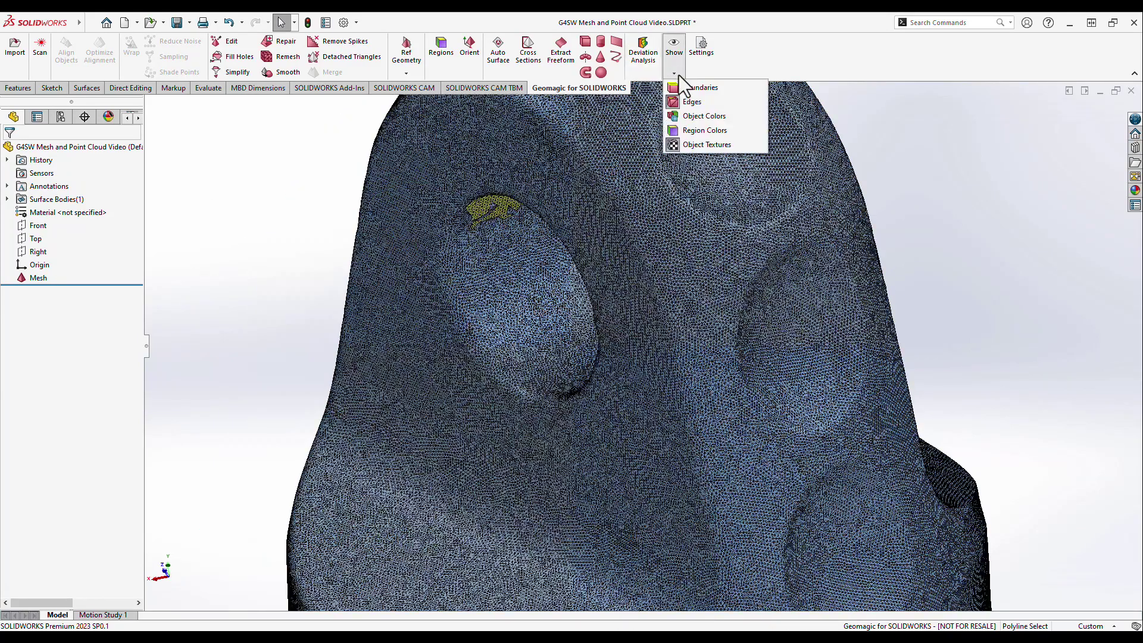
- Hide the triangle edges and smooth the mesh at smoothness 4, strength 2, previewing the result
click(688, 109)
ctrl+middle_drag(292, 256, 259, 322)
click(287, 76)
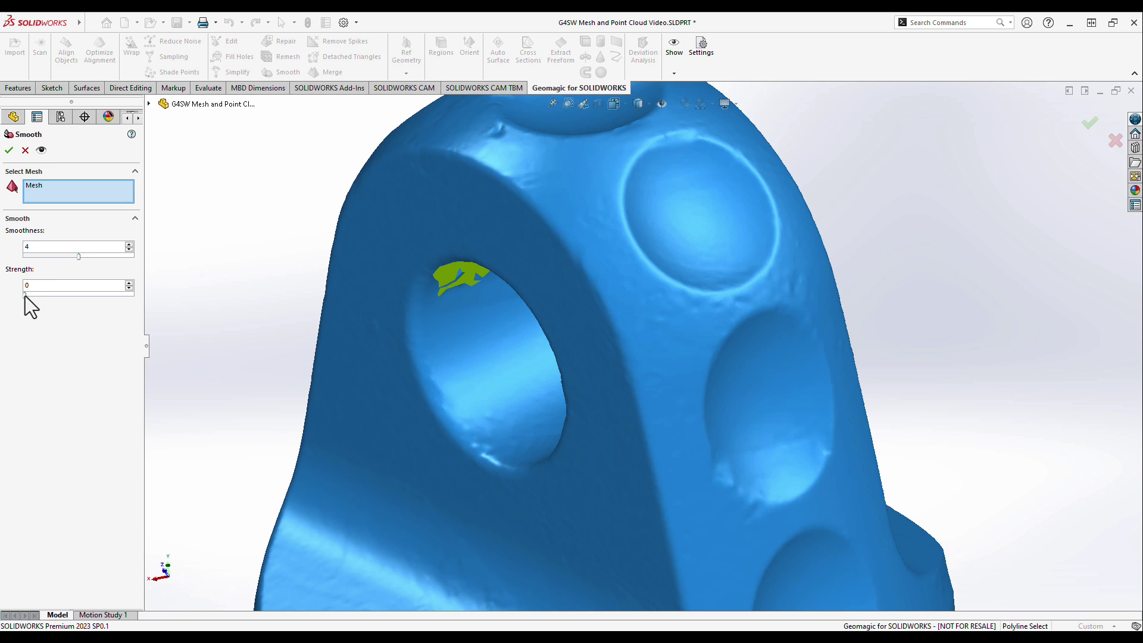
click(79, 257)
click(39, 151)
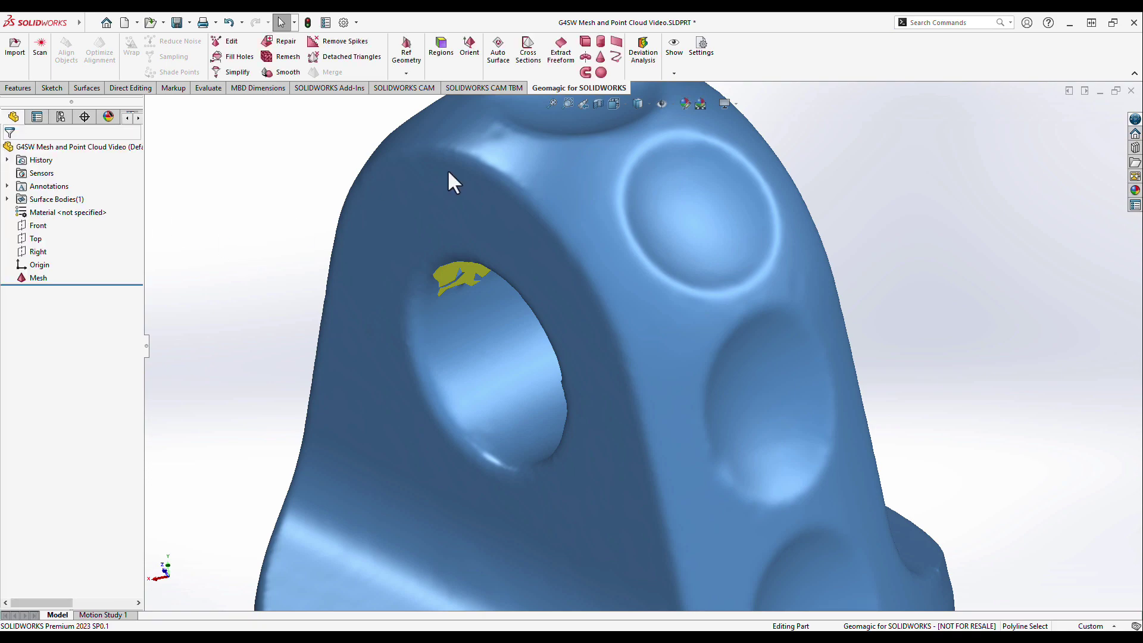
- Show the mesh triangle edges again
click(678, 73)
click(684, 101)
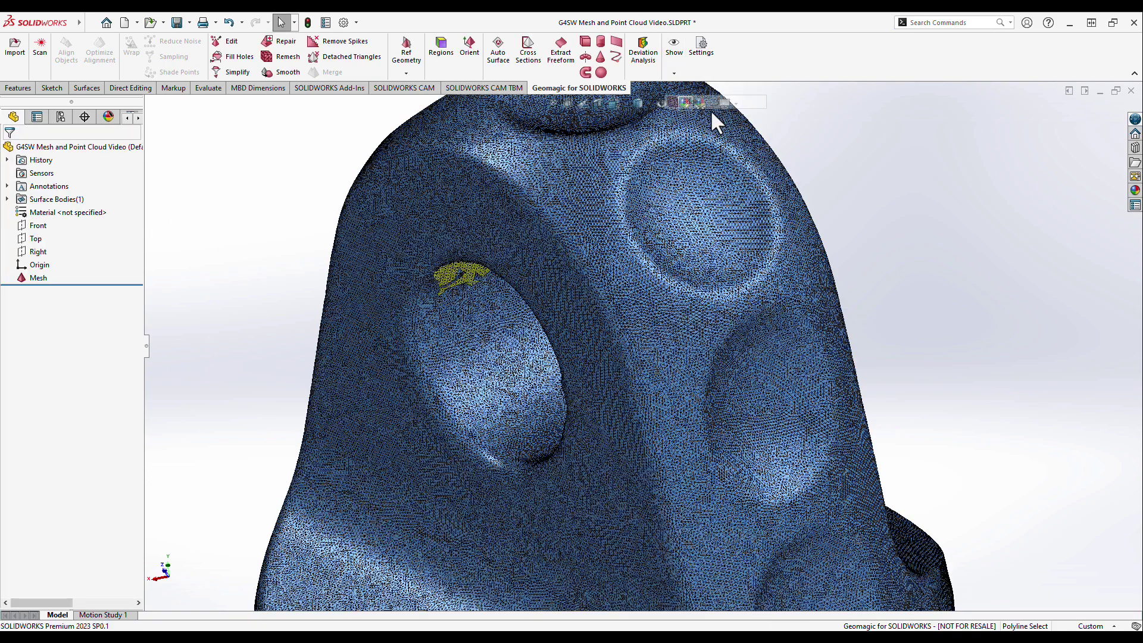
middle_drag(901, 260, 881, 272)
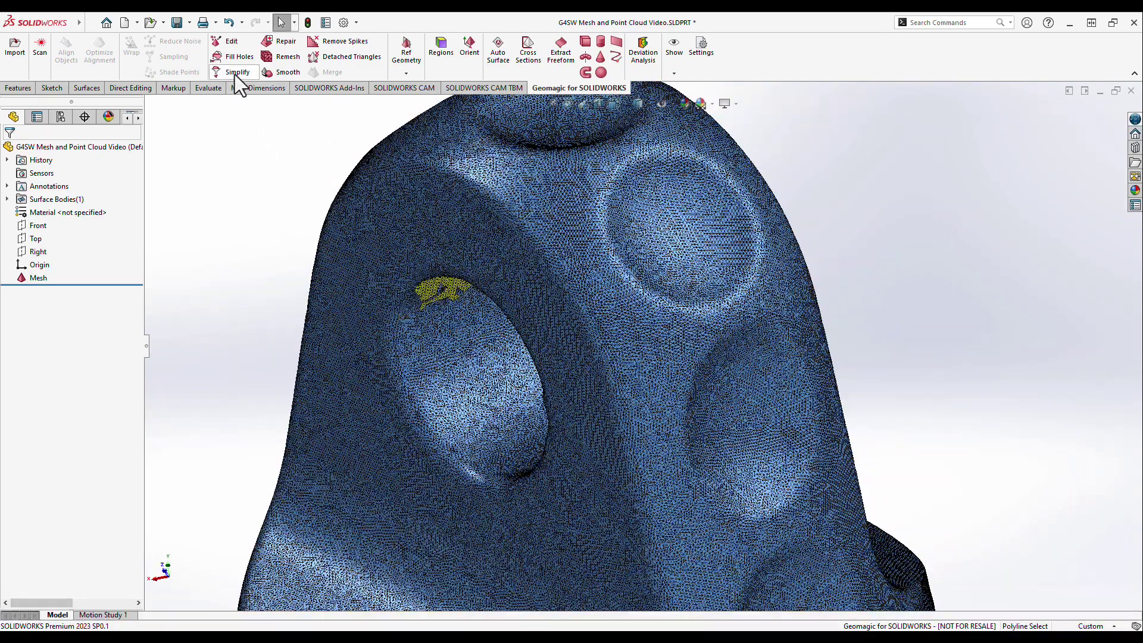
- Simplify the mesh to a 30% target percentage, inspect the preview, and apply
click(235, 74)
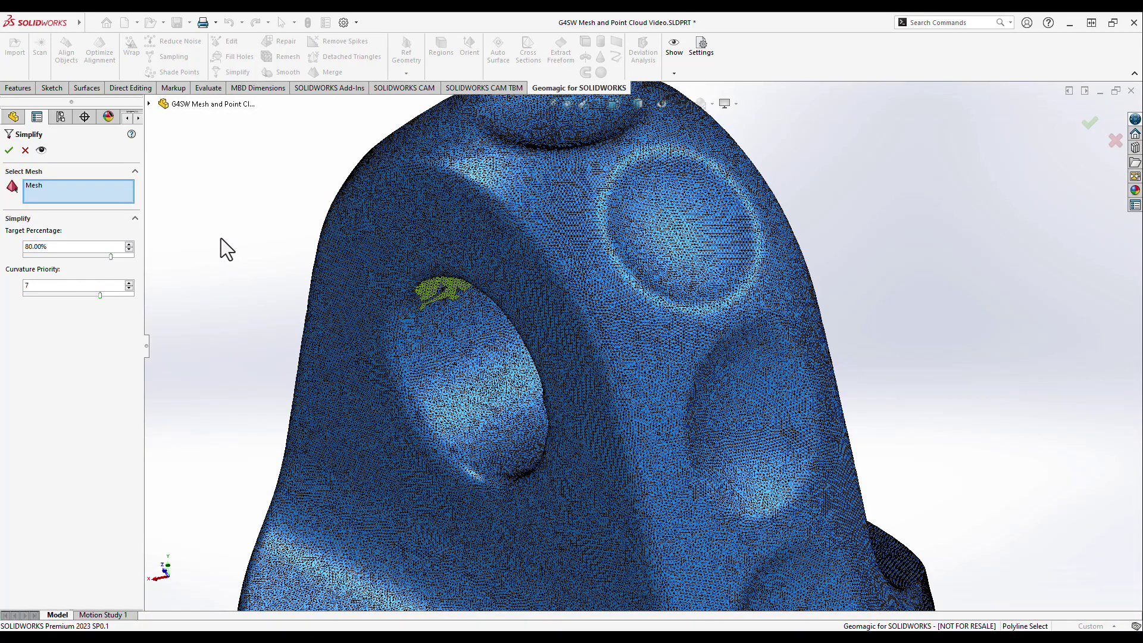
double_click(67, 247)
text(30)
key(Return)
click(41, 150)
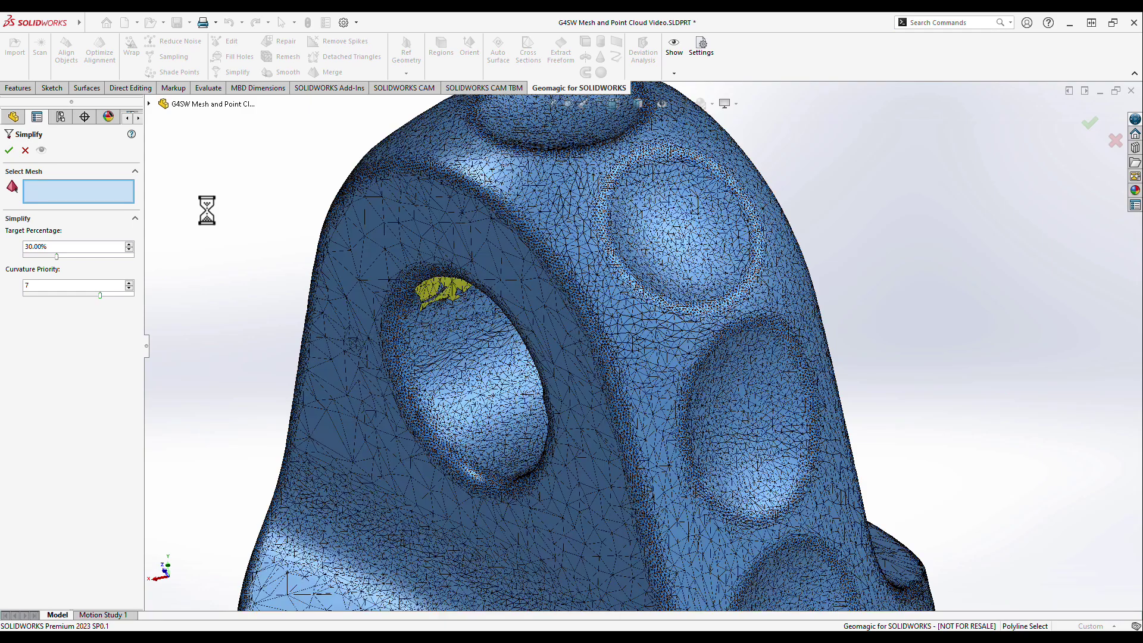
mouse_move(249, 226)
middle_down()
mouse_move(280, 194)
mouse_move(243, 224)
mouse_move(258, 212)
middle_up()
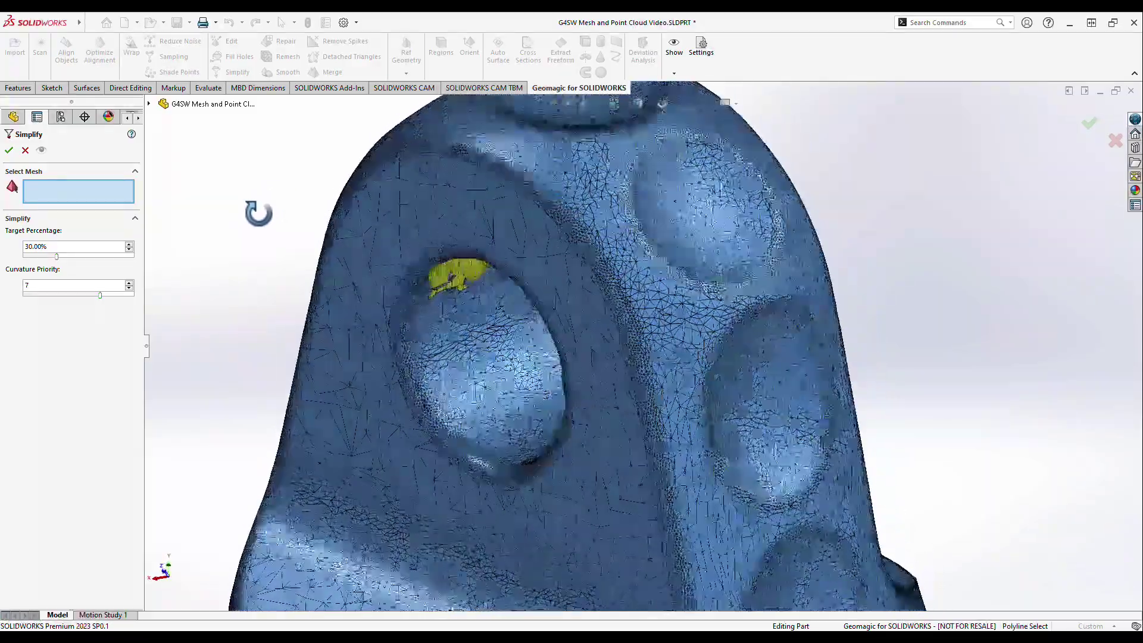
click(9, 150)
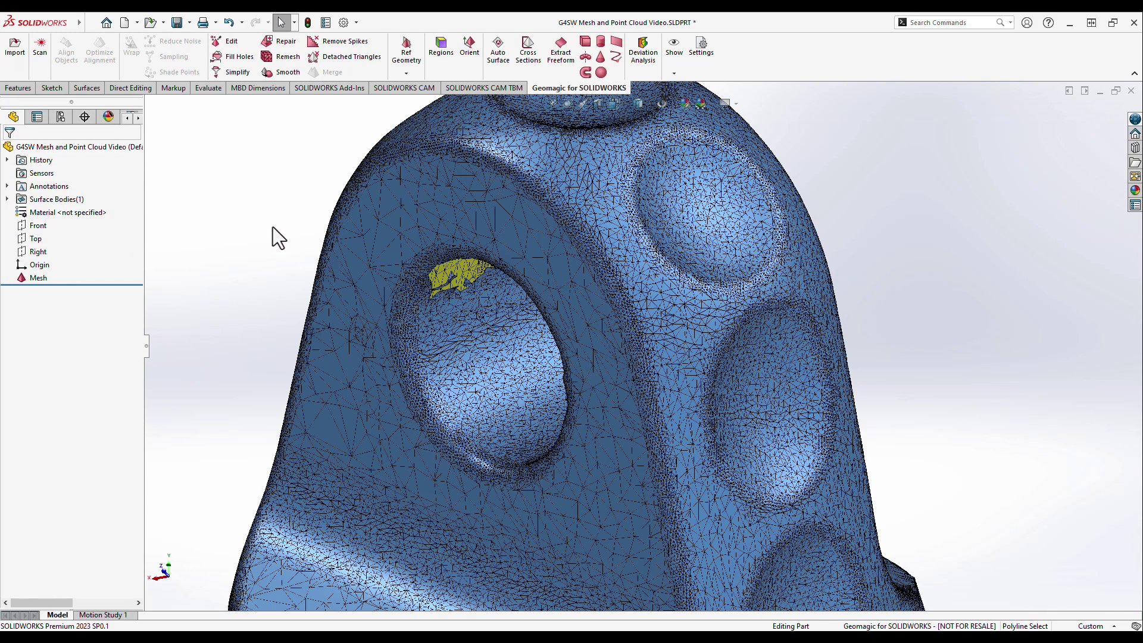
- Hide the triangle edges and frame the whole finished mesh part in view
click(675, 73)
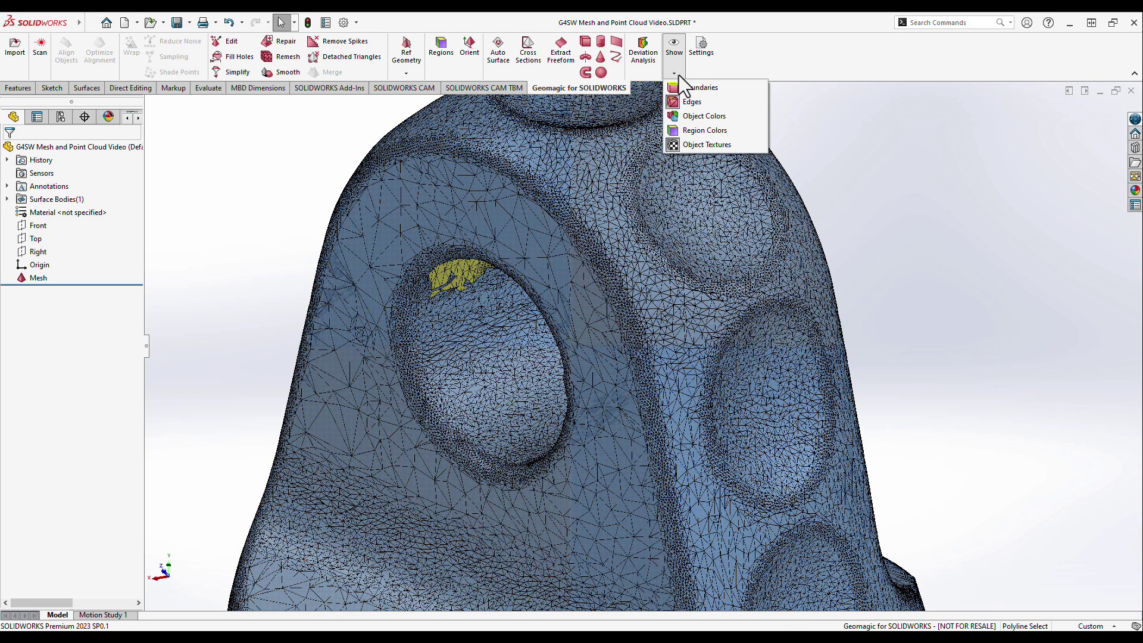
click(691, 103)
scroll(919, 352, up, 10)
ctrl+middle_drag(897, 365, 820, 304)
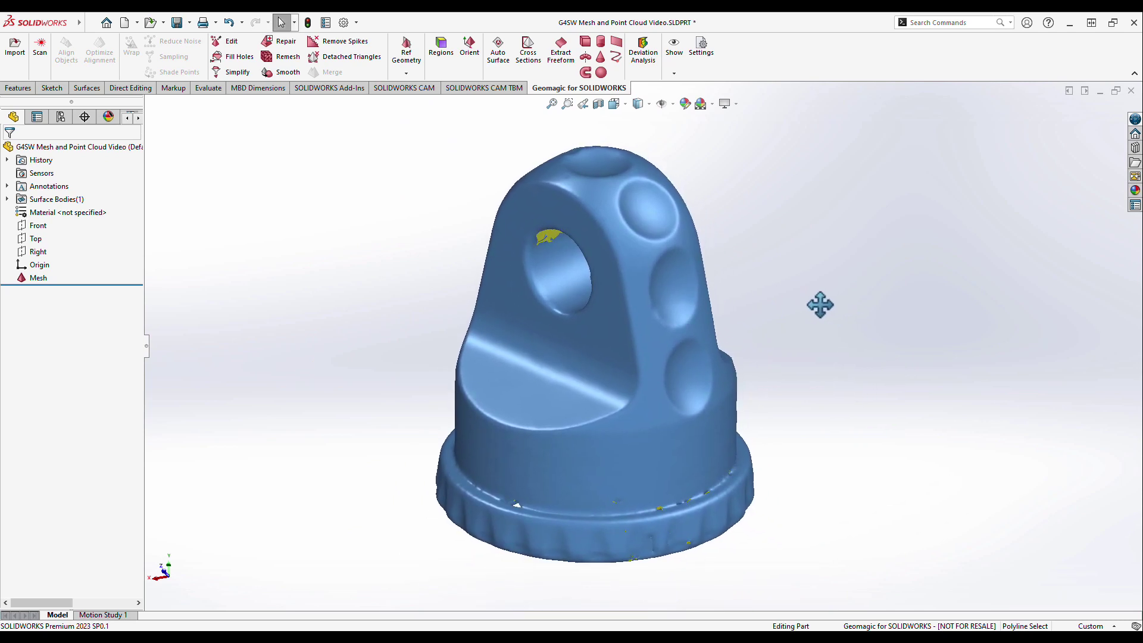